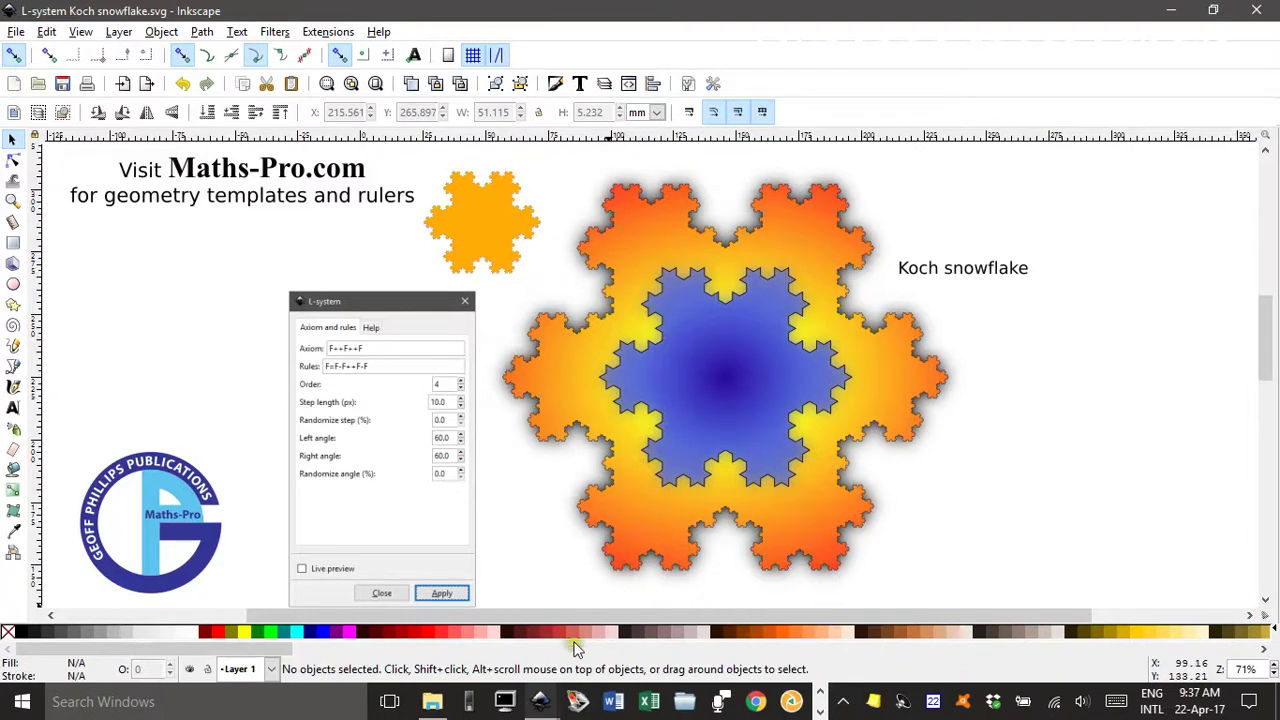
Step: Look through the open L-system example documents: Seirpinski triangle, Penrose, Fern and Seirpinski gasket
mouse_move(540, 703)
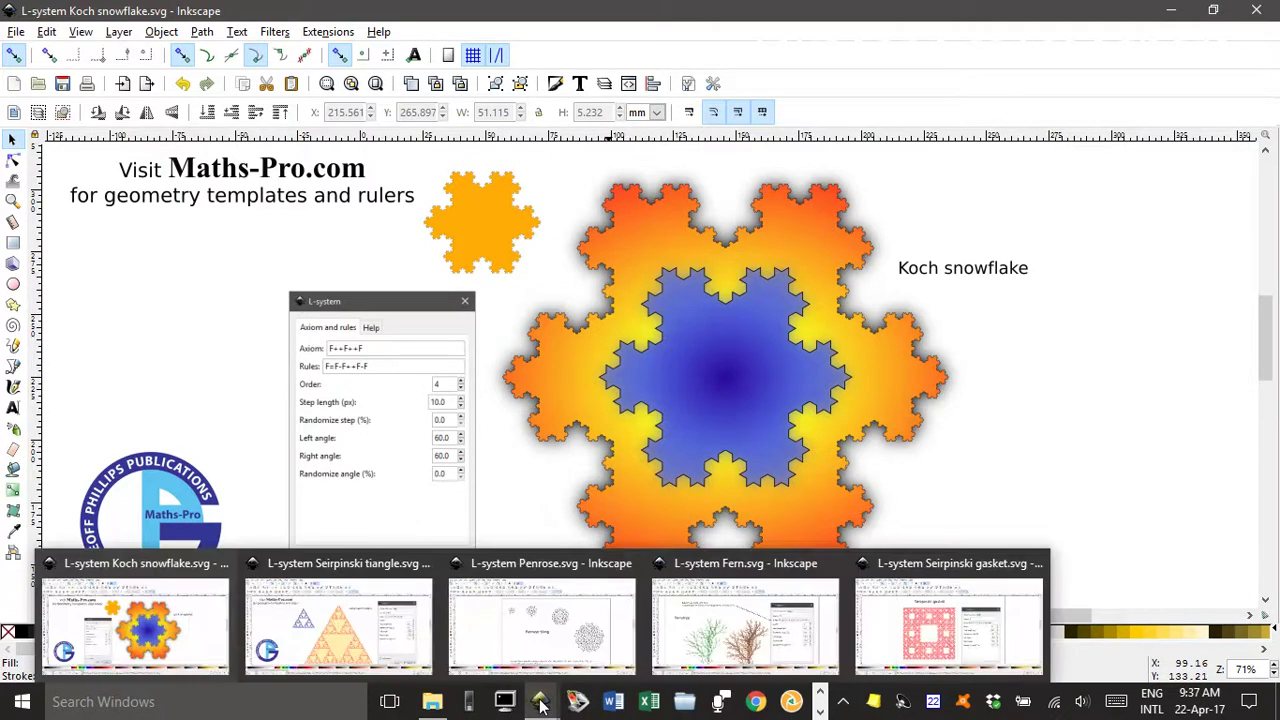
click(398, 632)
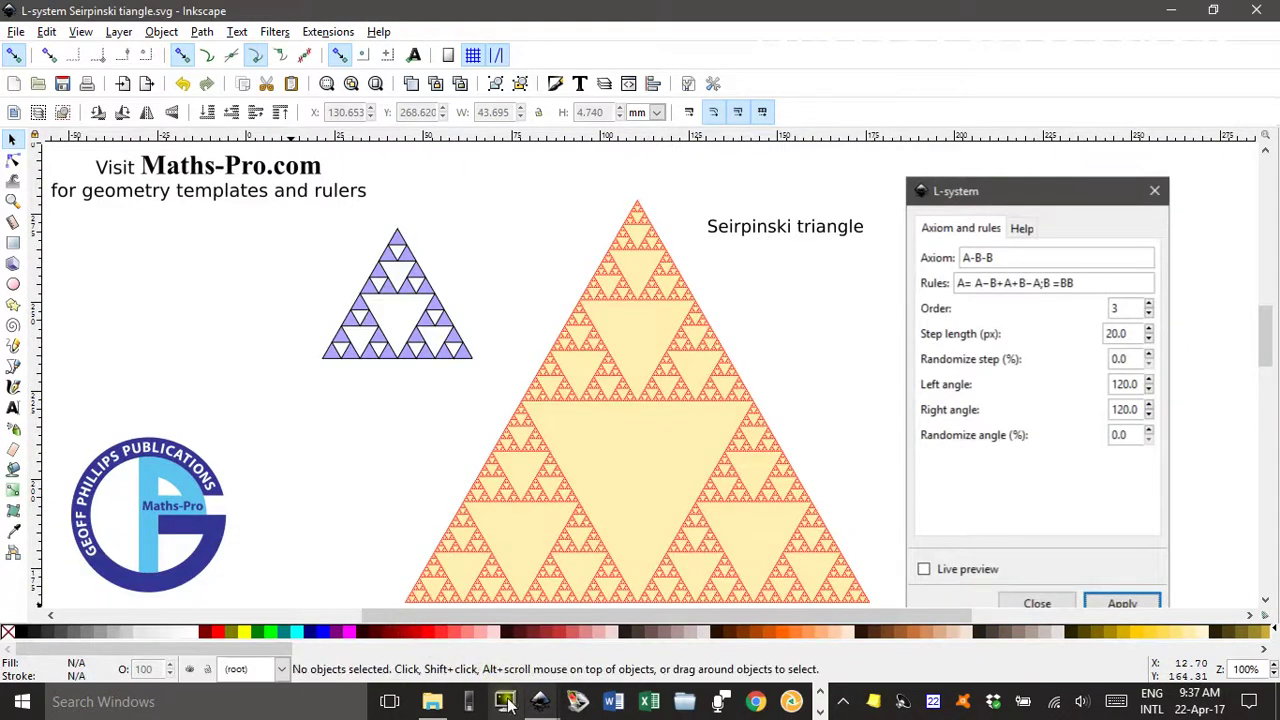
mouse_move(537, 680)
click(535, 646)
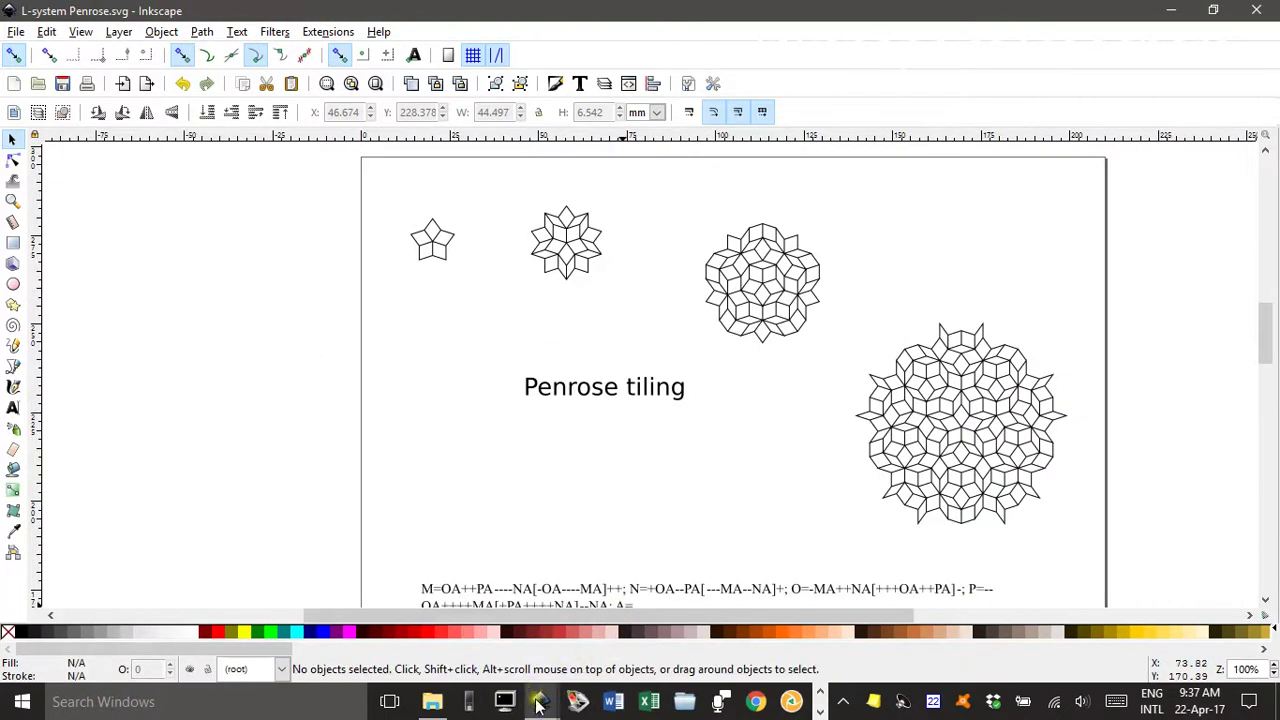
mouse_move(569, 693)
click(731, 643)
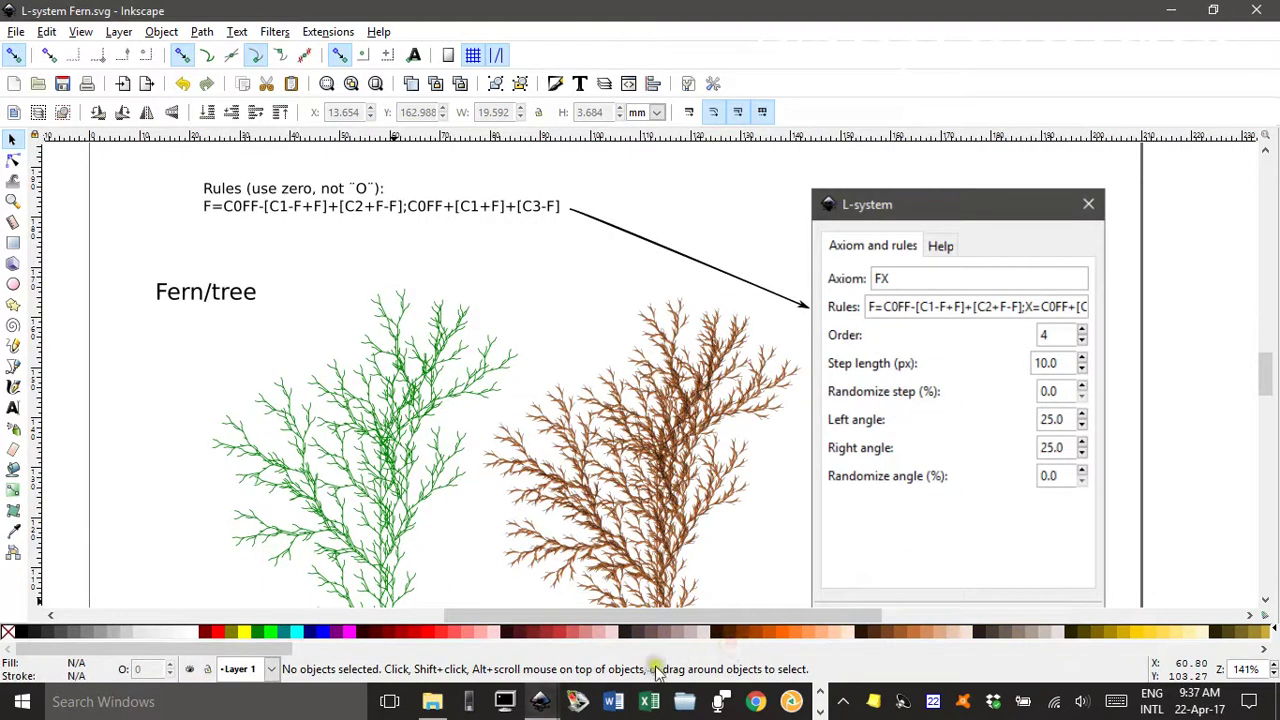
mouse_move(541, 700)
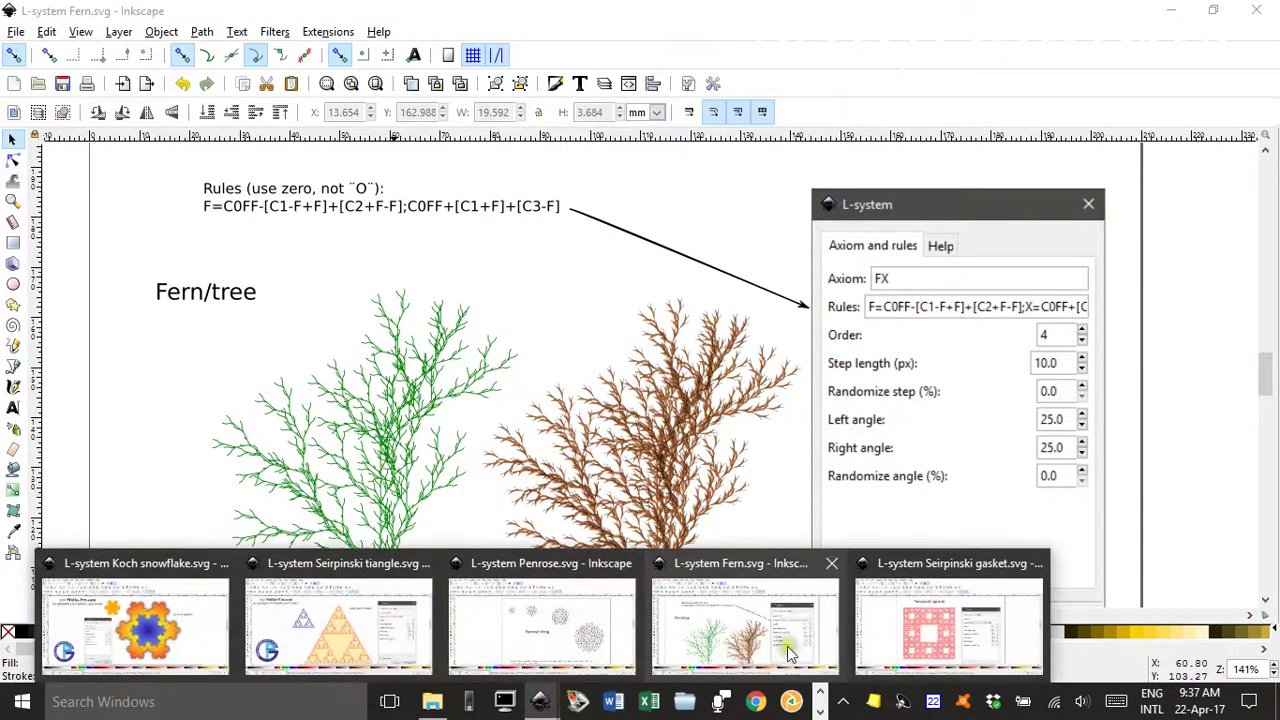
click(921, 642)
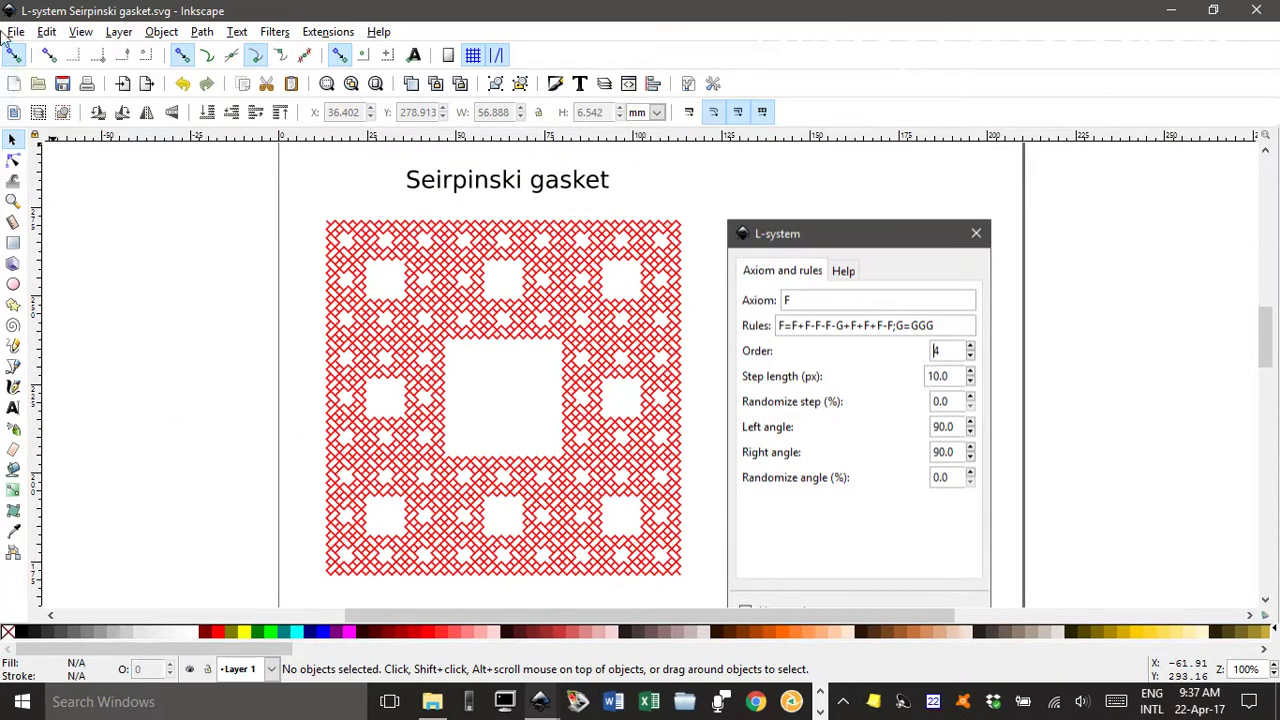
Step: Create a new blank document and show the upper part of its page at 100% zoom
click(15, 32)
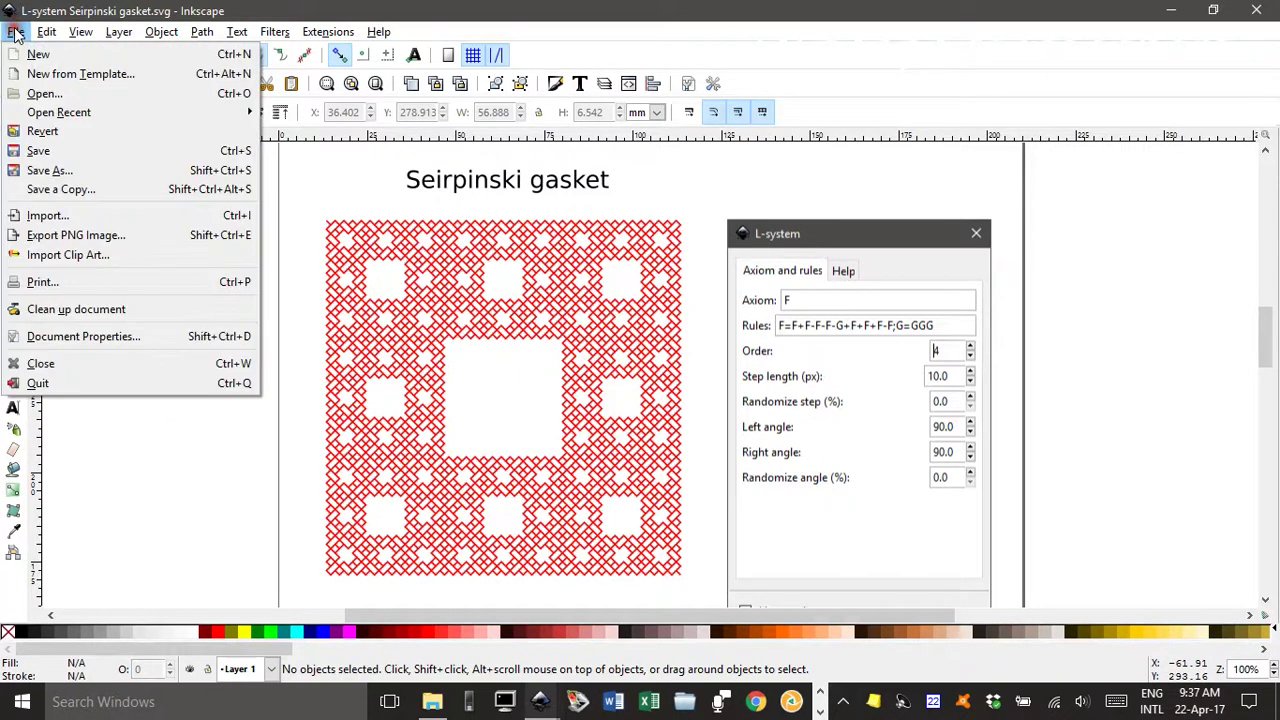
click(40, 55)
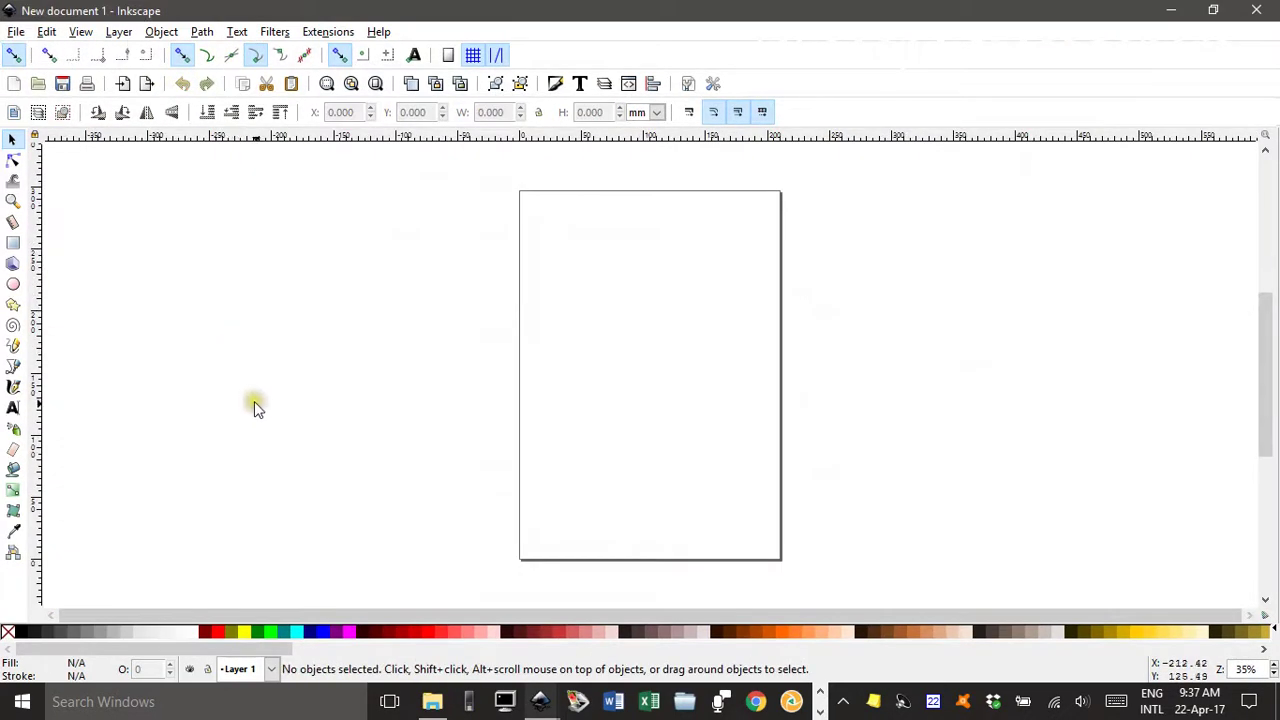
key(1)
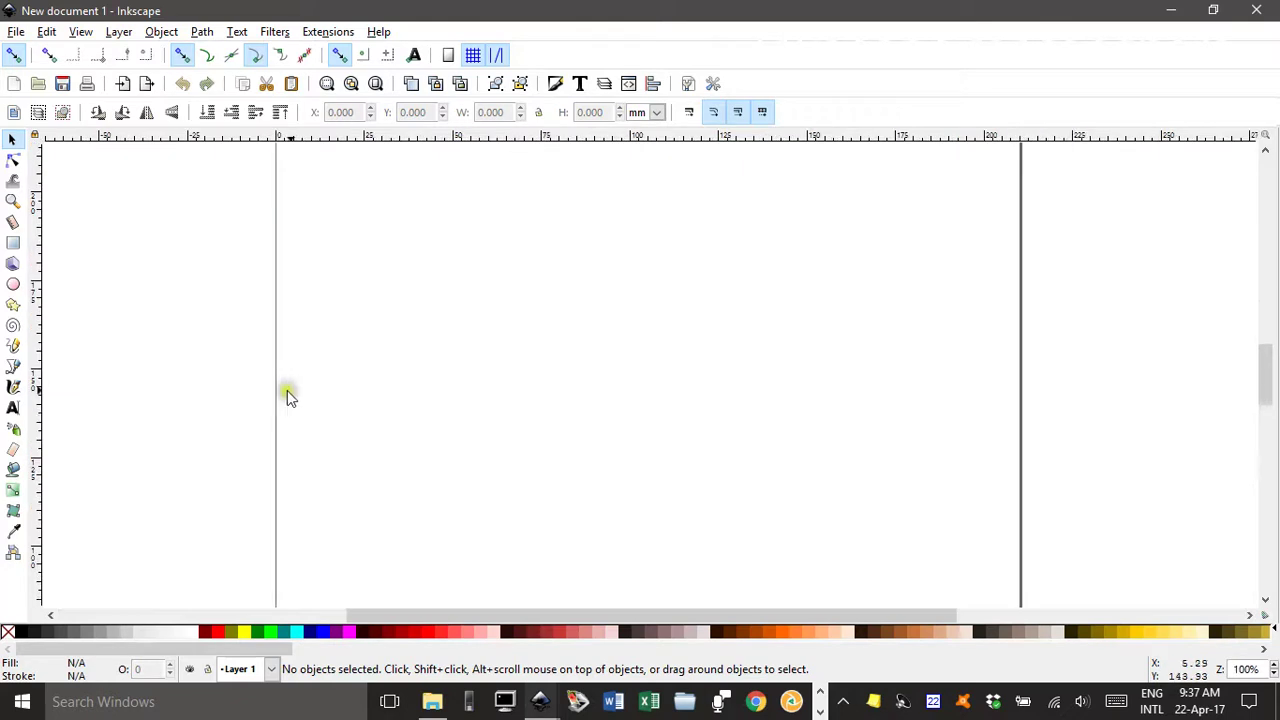
scroll(451, 369, up, 3)
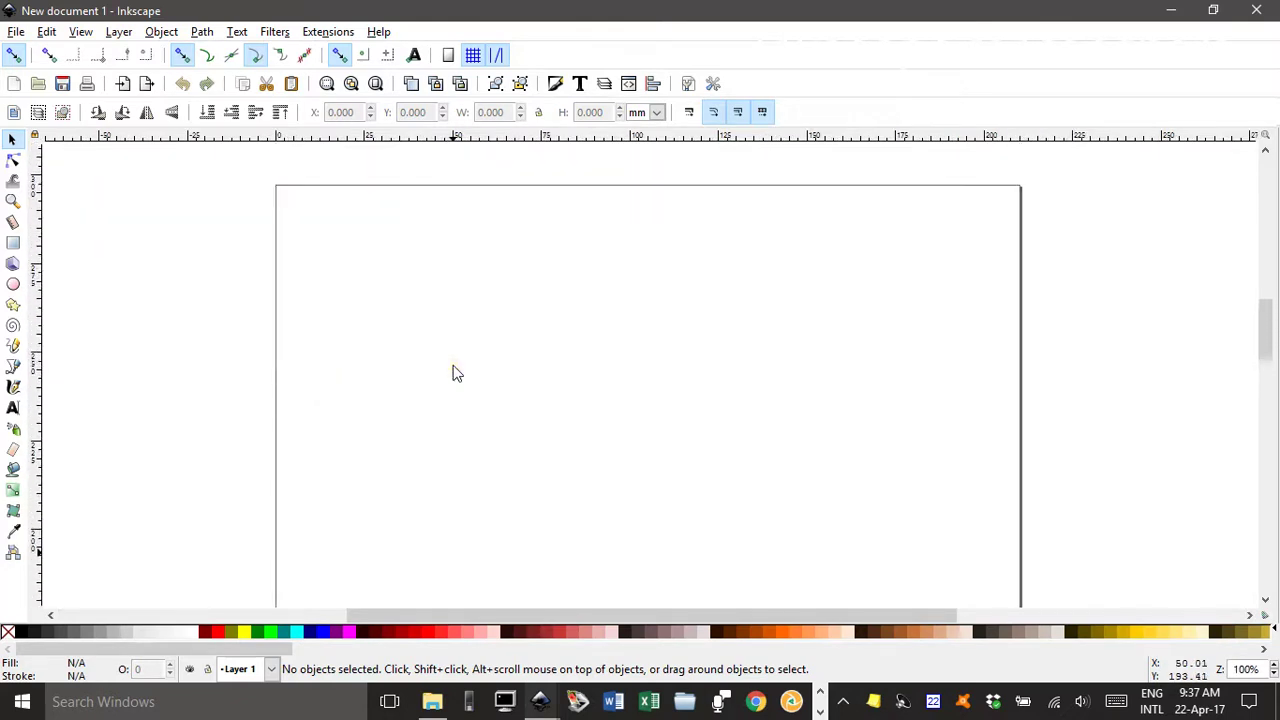
drag(491, 370, 291, 344)
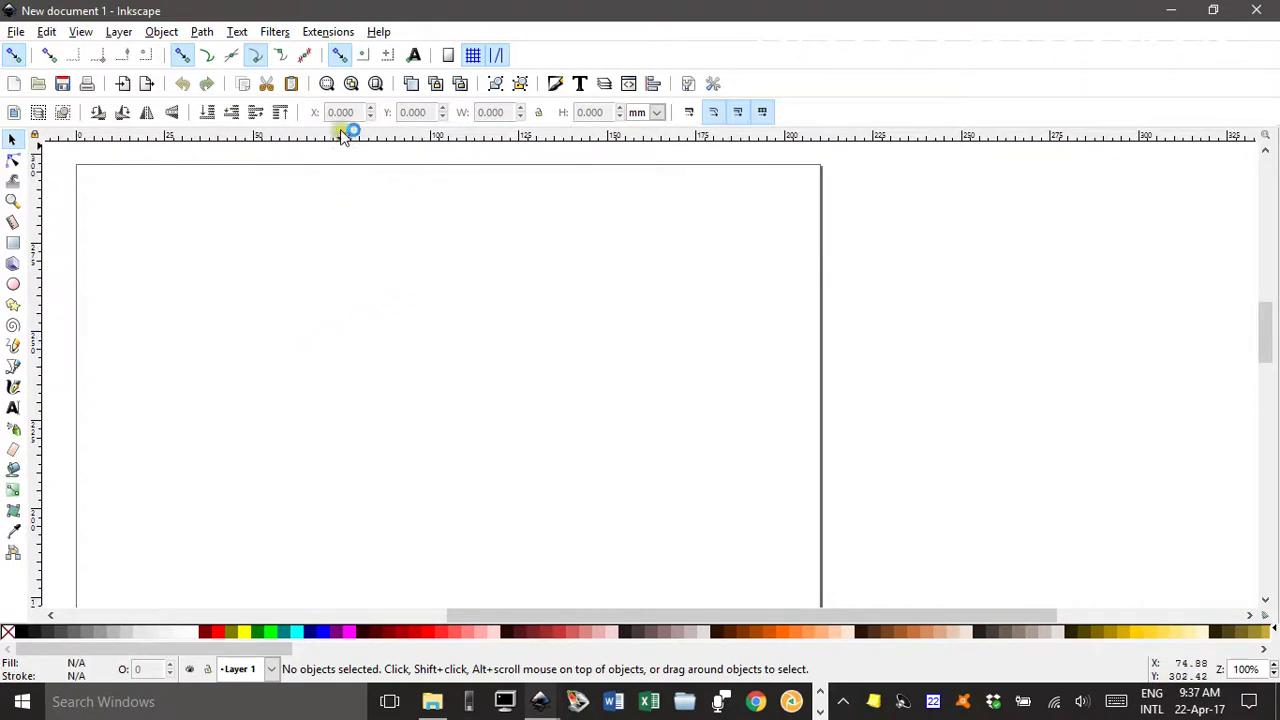
Step: Open the L-system render extension and move its dialog aside from the middle of the page
click(338, 34)
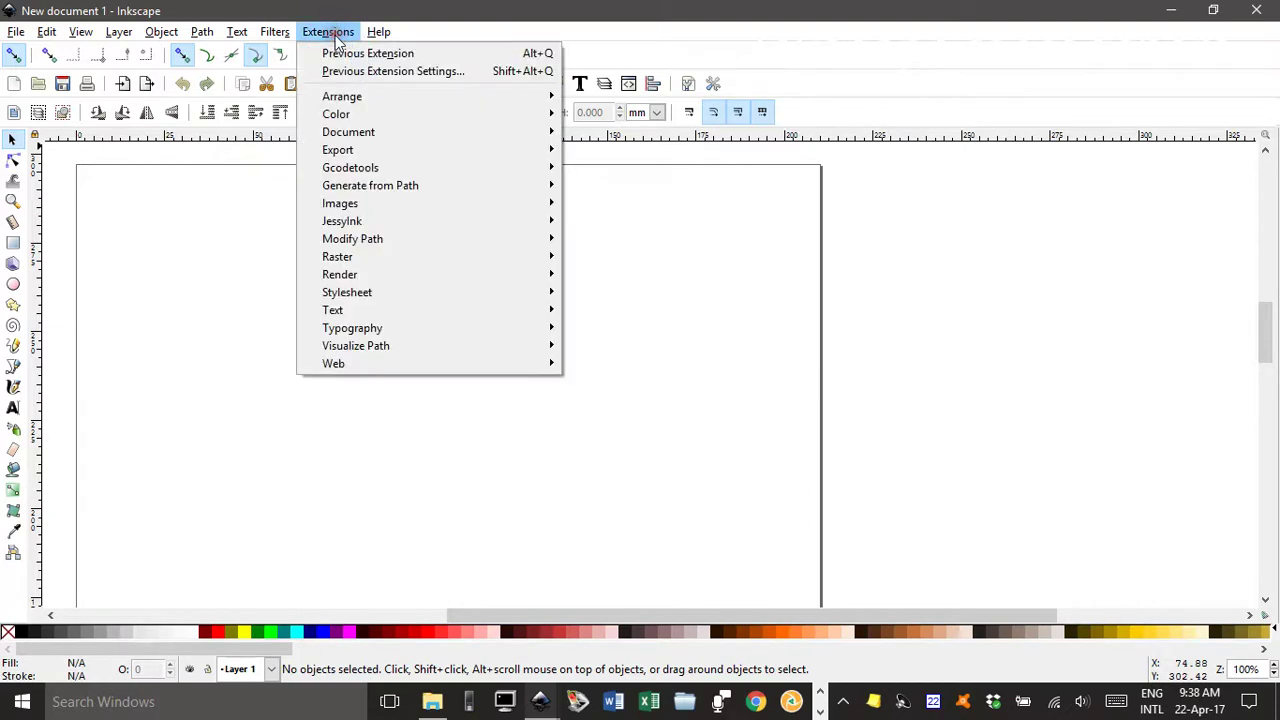
mouse_move(377, 275)
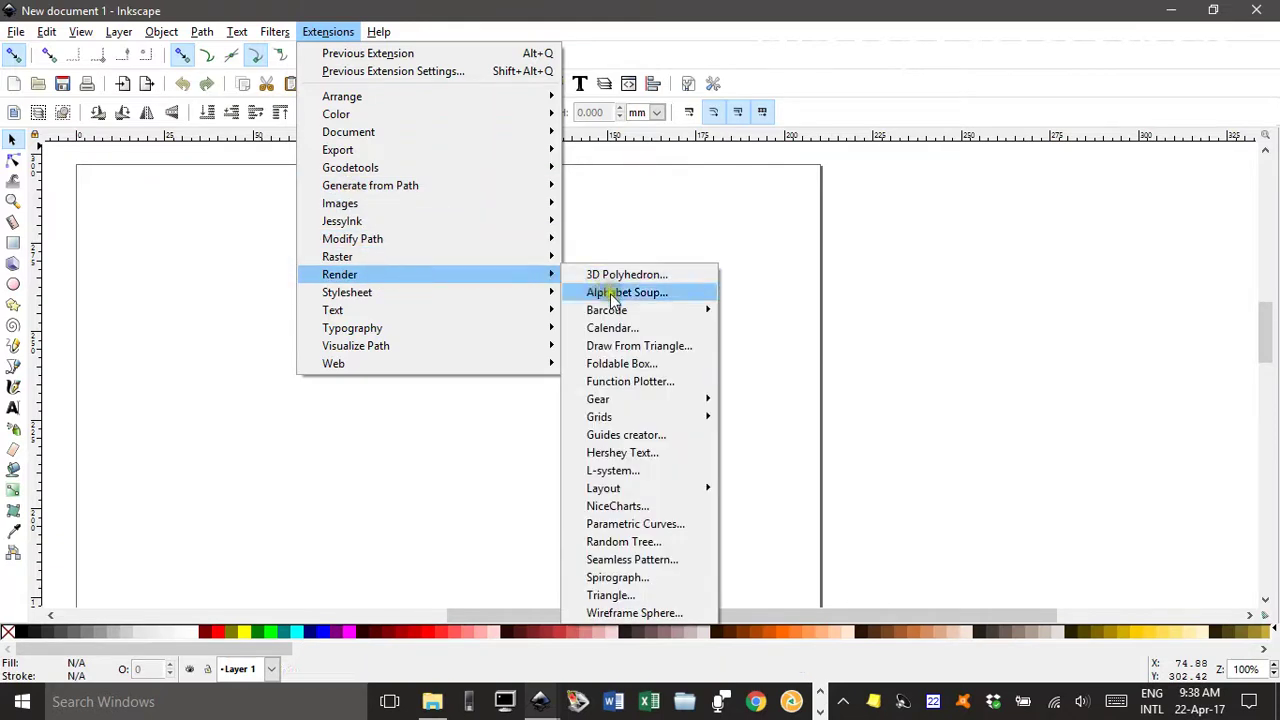
click(640, 475)
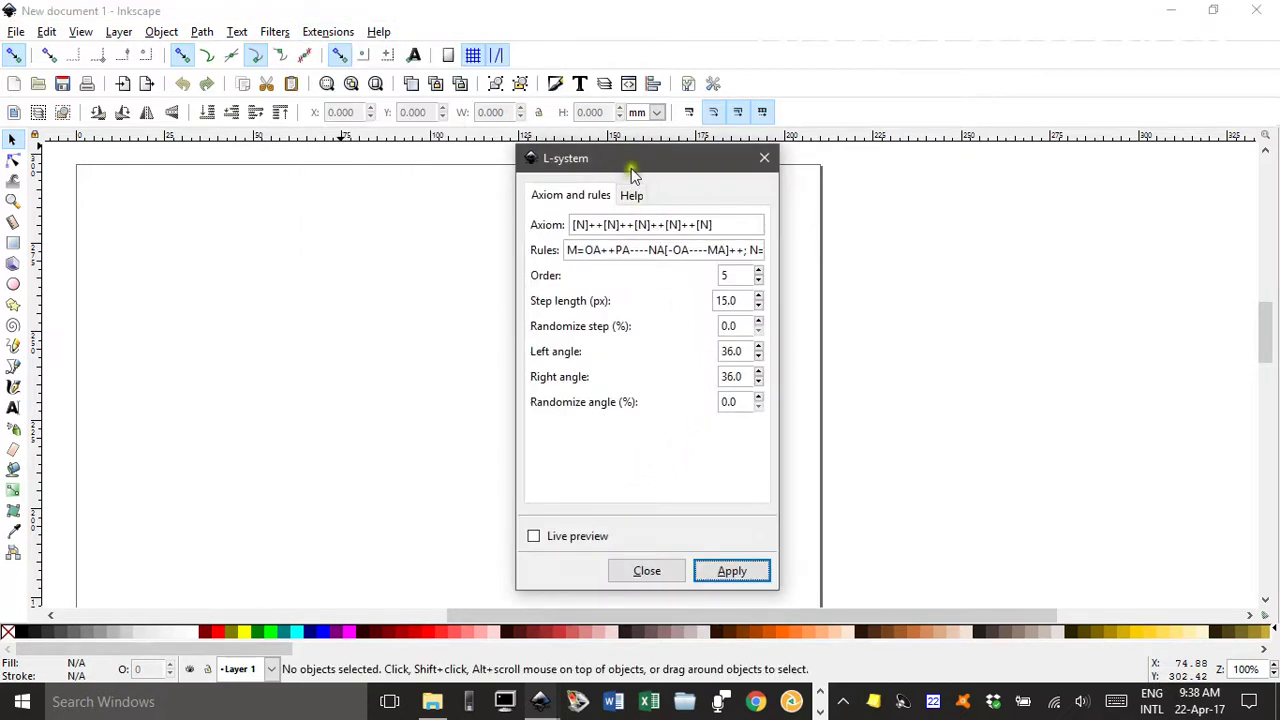
drag(636, 168, 771, 178)
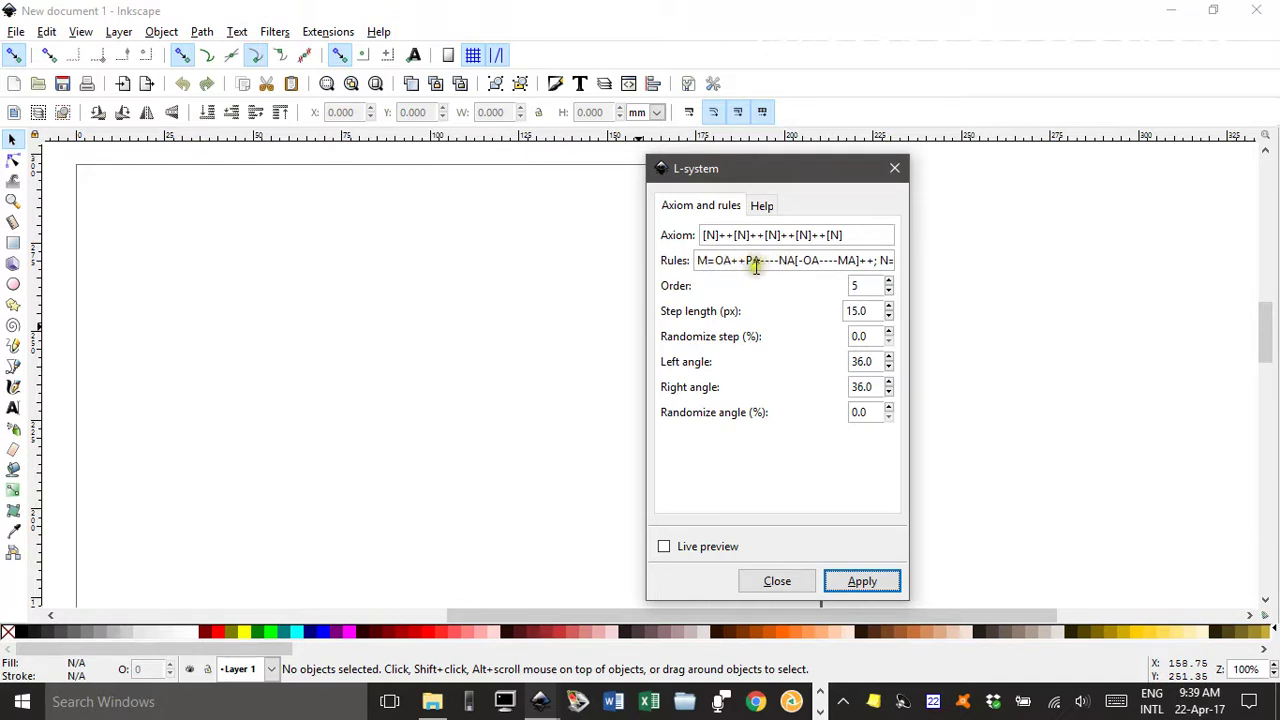
Step: Clear the existing axiom and rules of the L-system
click(789, 261)
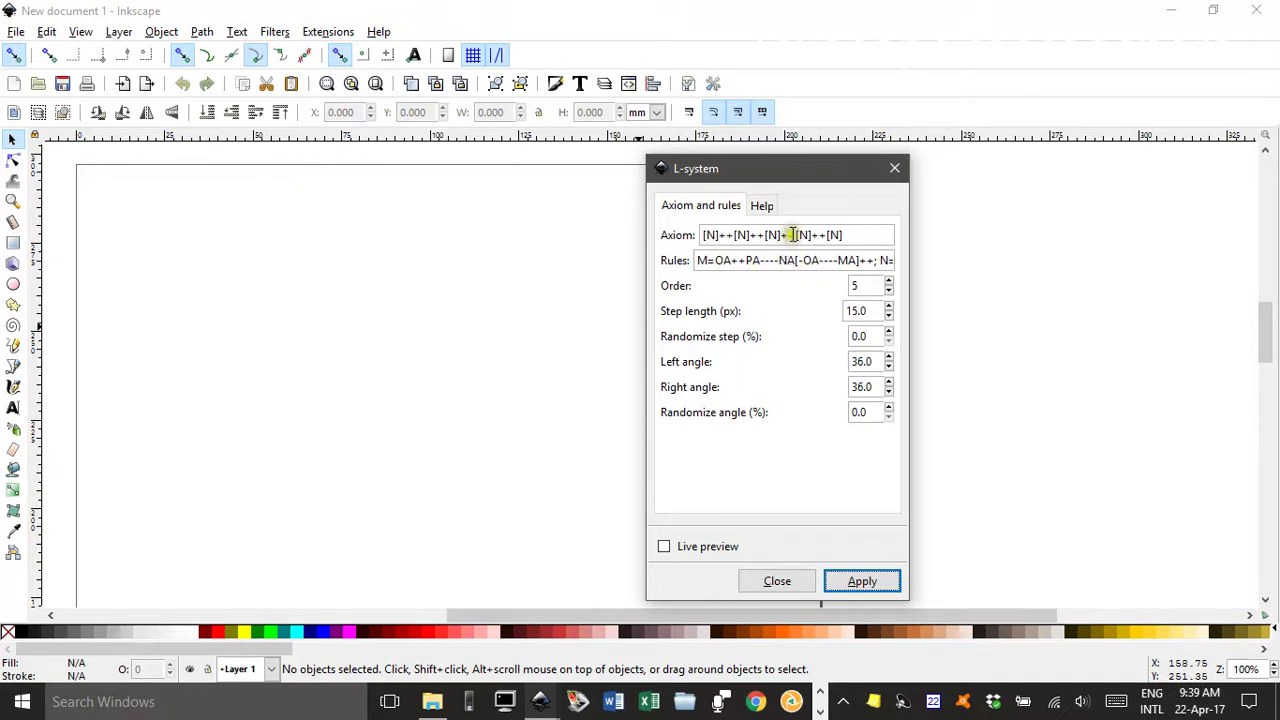
drag(851, 232, 620, 234)
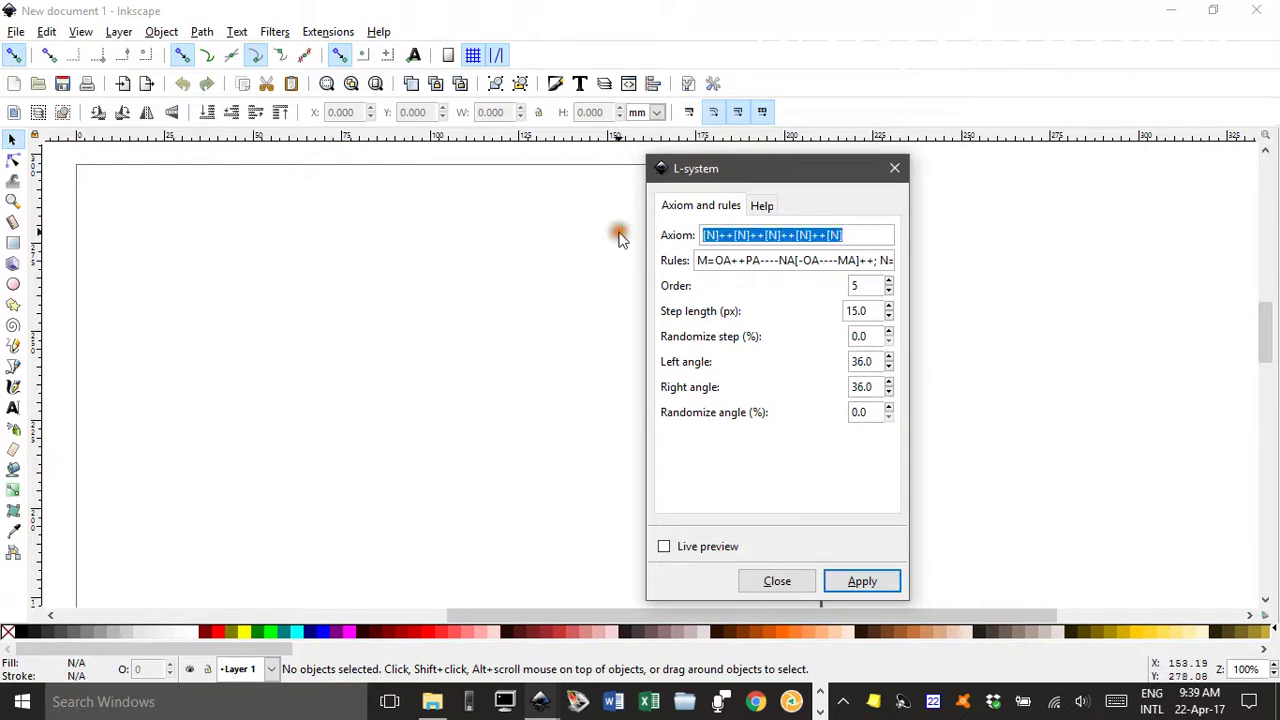
key(BackSpace)
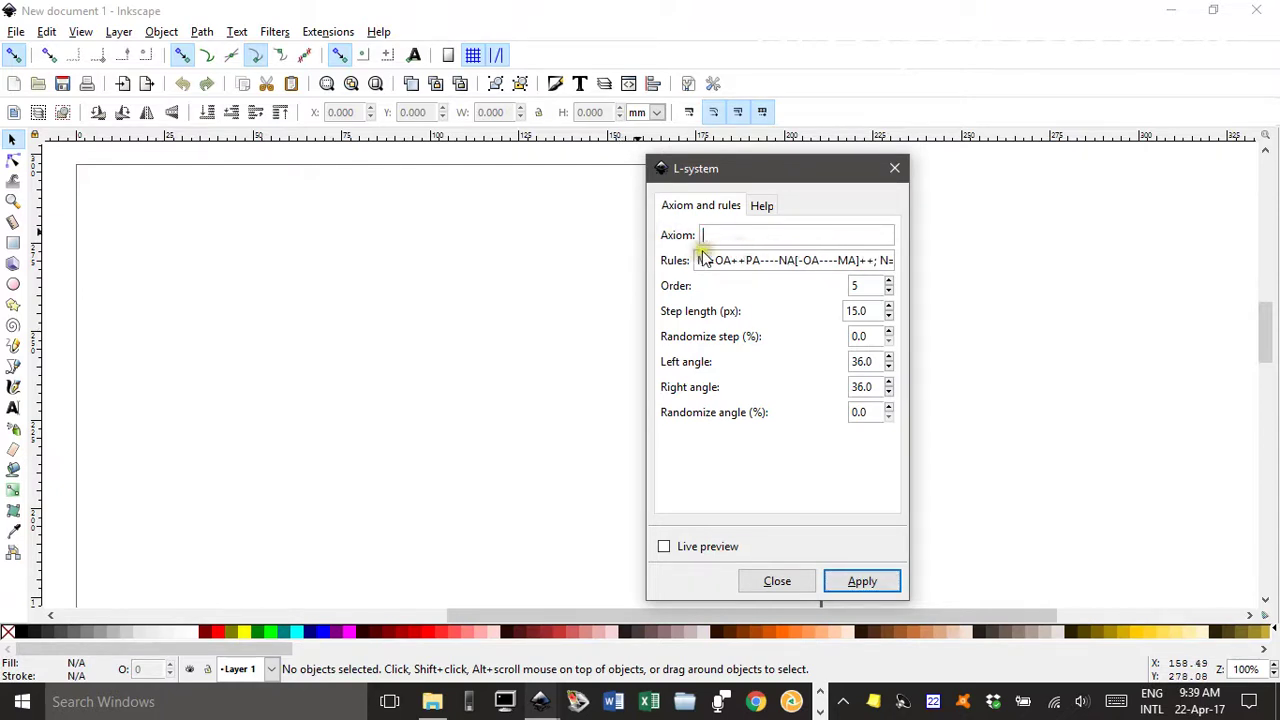
drag(703, 260, 914, 260)
click(914, 260)
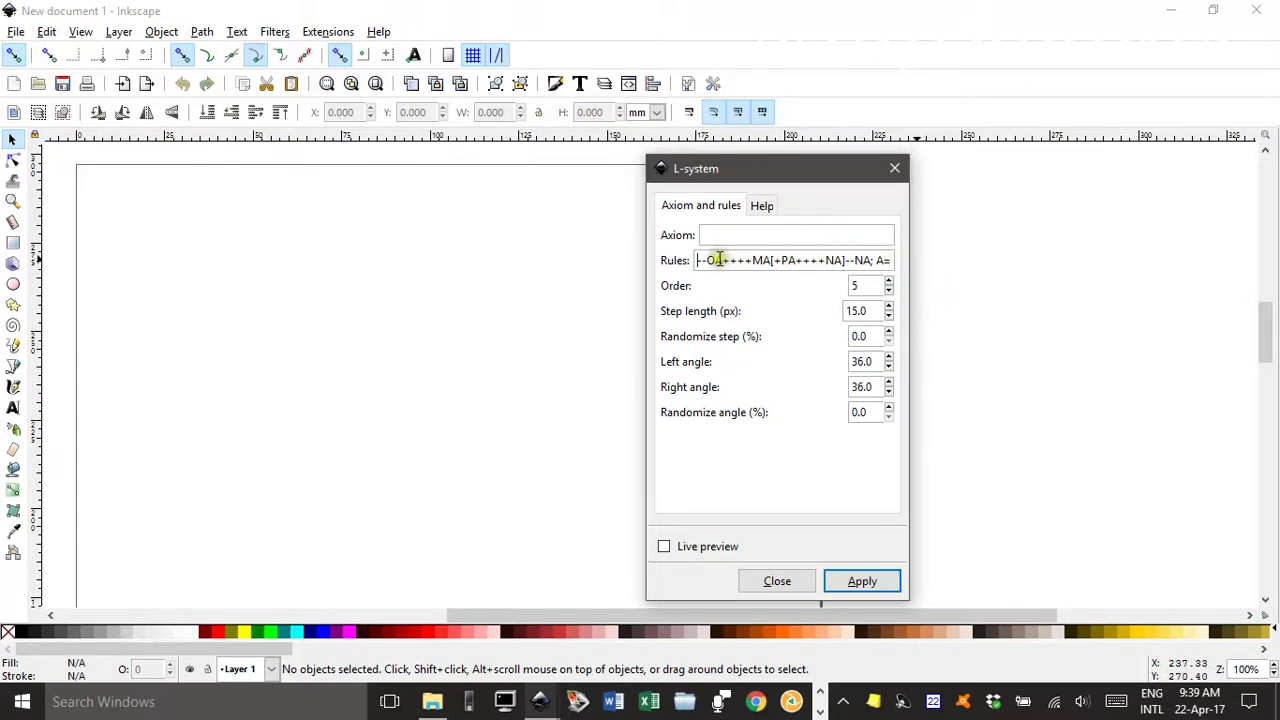
key(Delete)
key(Delete)
key(Delete)
key(Delete)
key(Delete)
key(Delete)
key(Delete)
key(Delete)
key(Delete)
key(Delete)
key(Delete)
key(Delete)
key(Delete)
key(Delete)
key(Delete)
key(Delete)
key(Delete)
key(Delete)
key(Delete)
key(Delete)
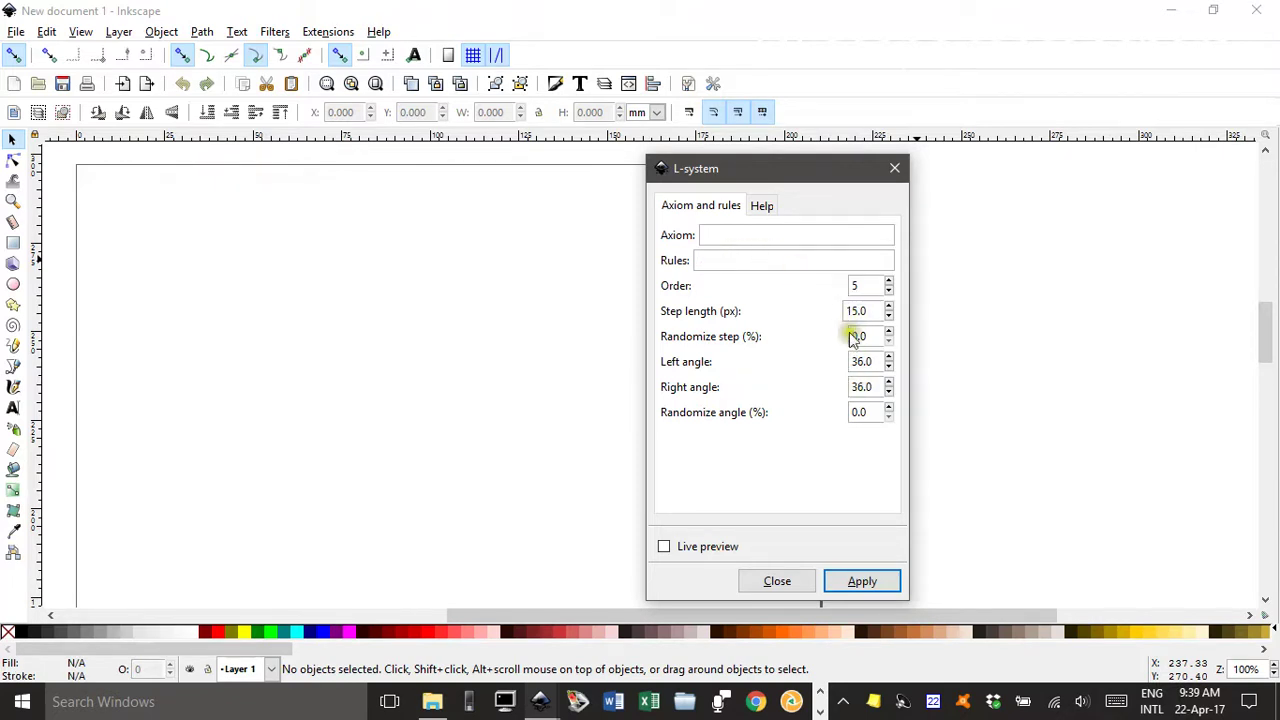
Step: Enter the Koch snowflake axiom F++F++F and the rule F=F-F++F-F
click(710, 234)
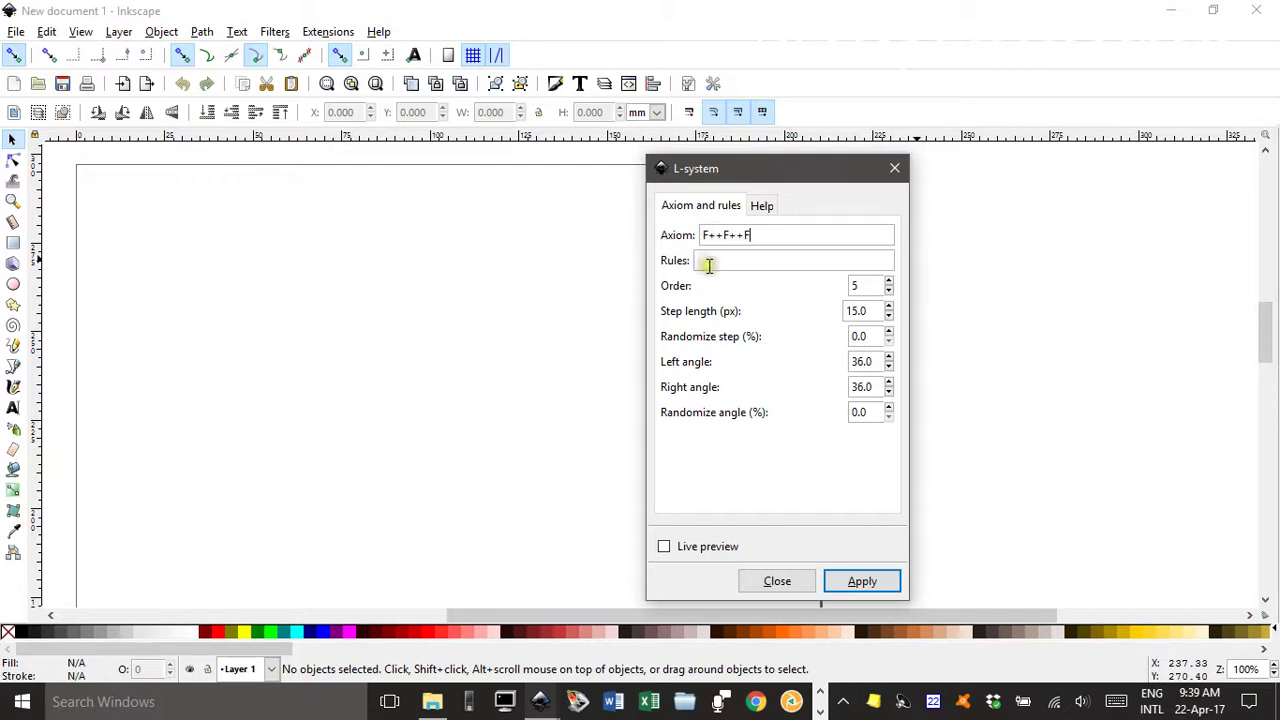
click(708, 261)
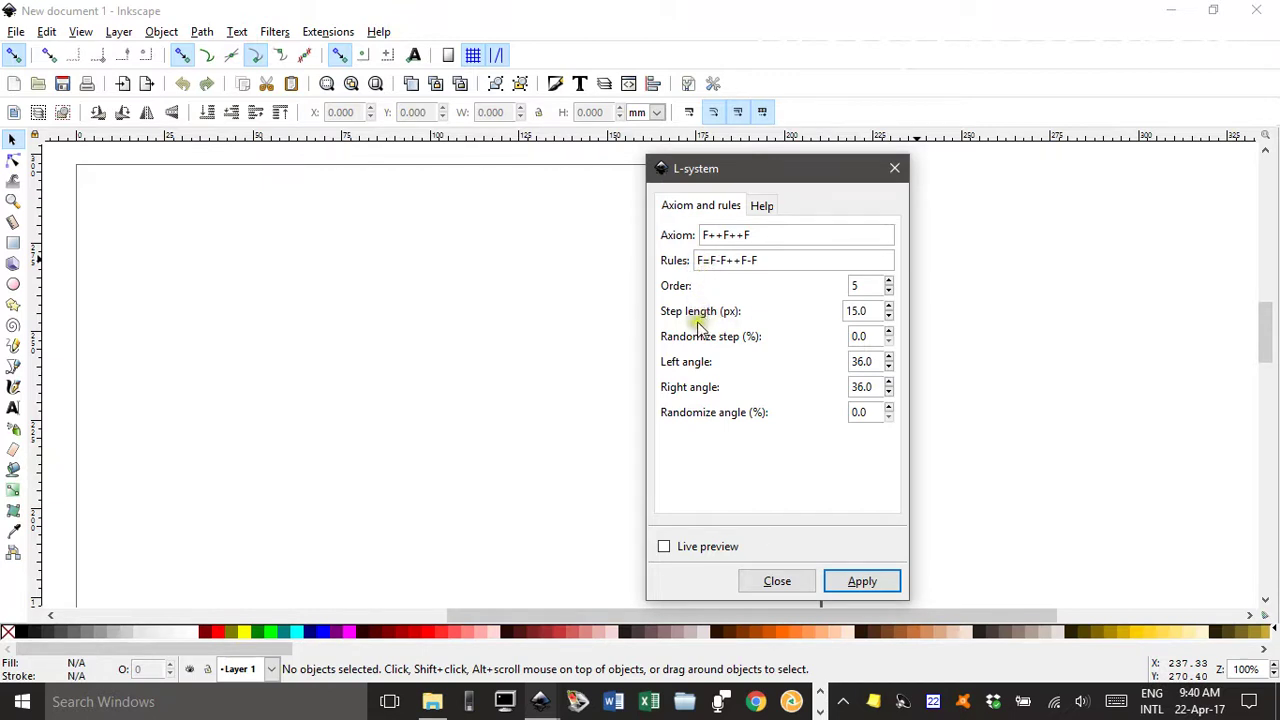
click(762, 260)
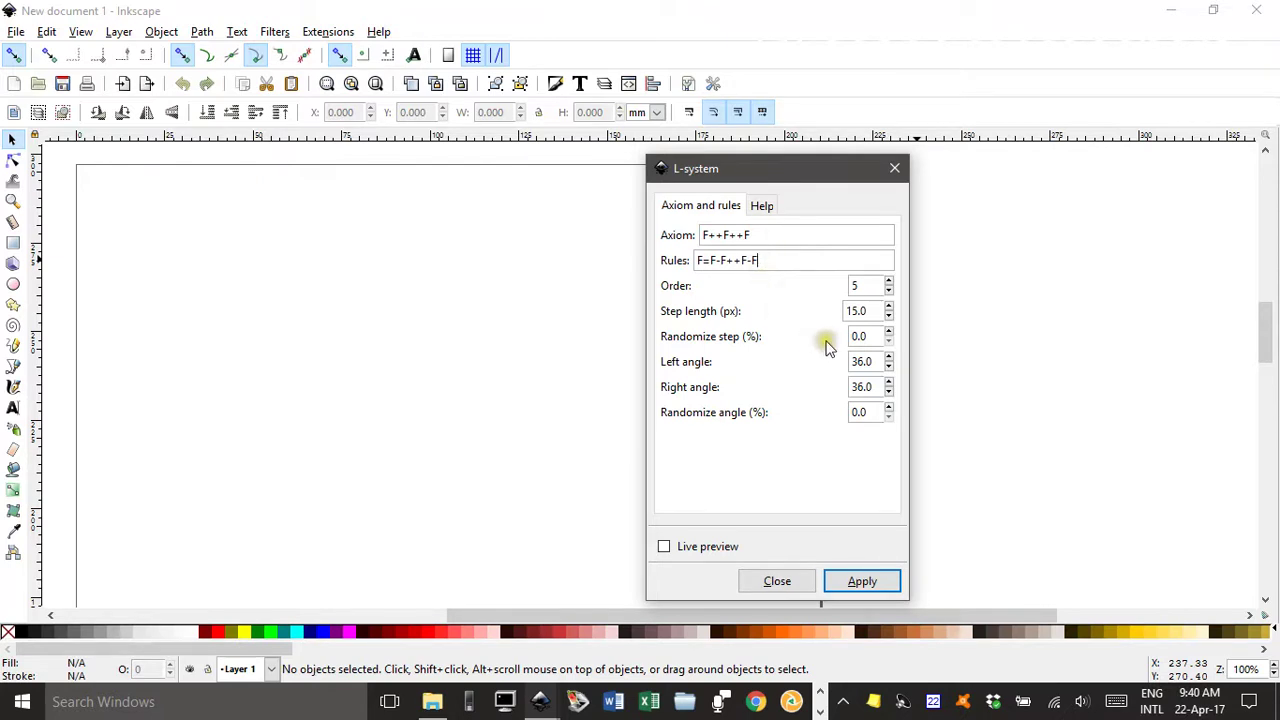
Step: Set the L-system's left and right angles to 60 and its order to 1
drag(876, 362, 812, 362)
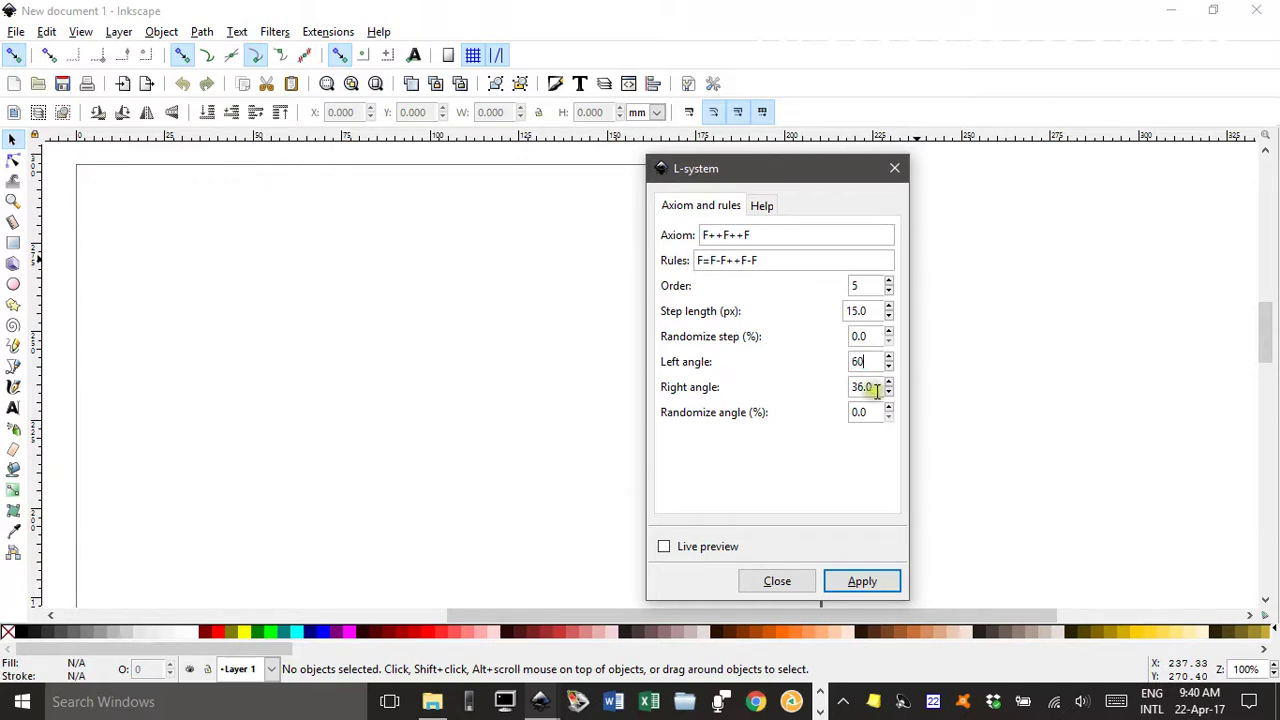
drag(876, 392, 834, 397)
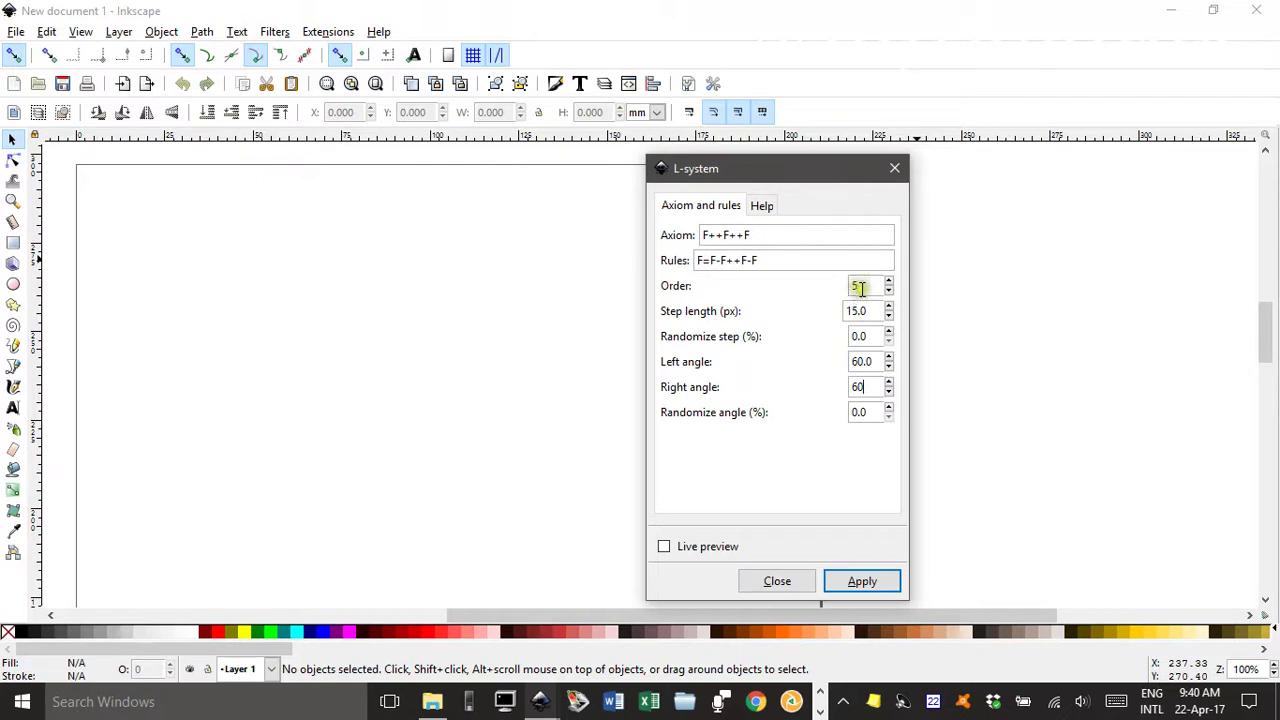
drag(866, 288, 838, 280)
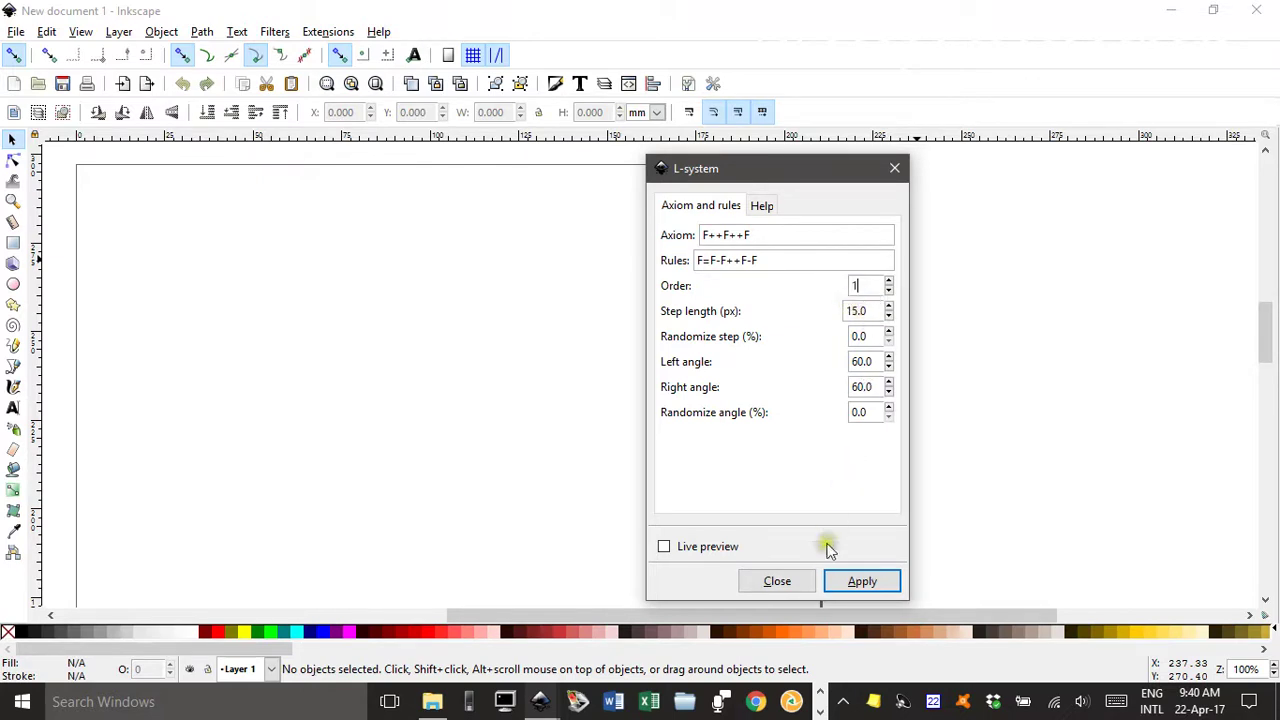
Step: Preview the L-system live, set its order to 3, and generate the Koch snowflake
click(664, 548)
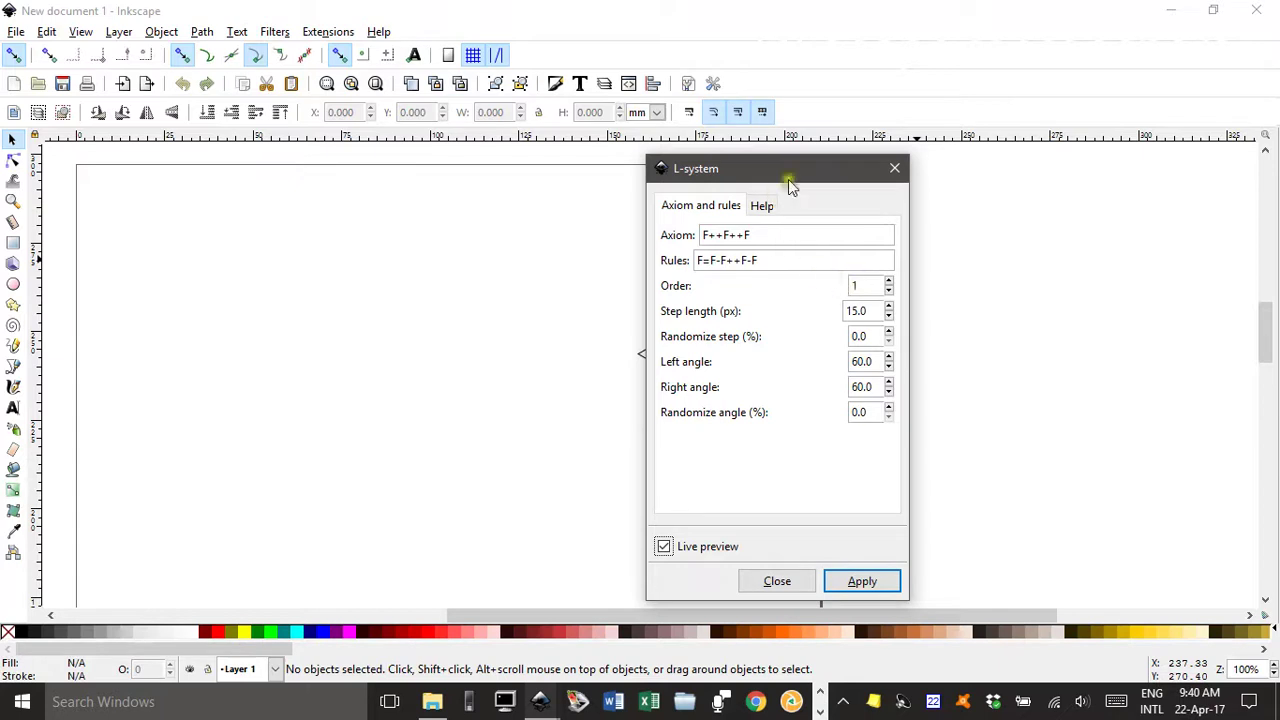
drag(797, 174, 440, 163)
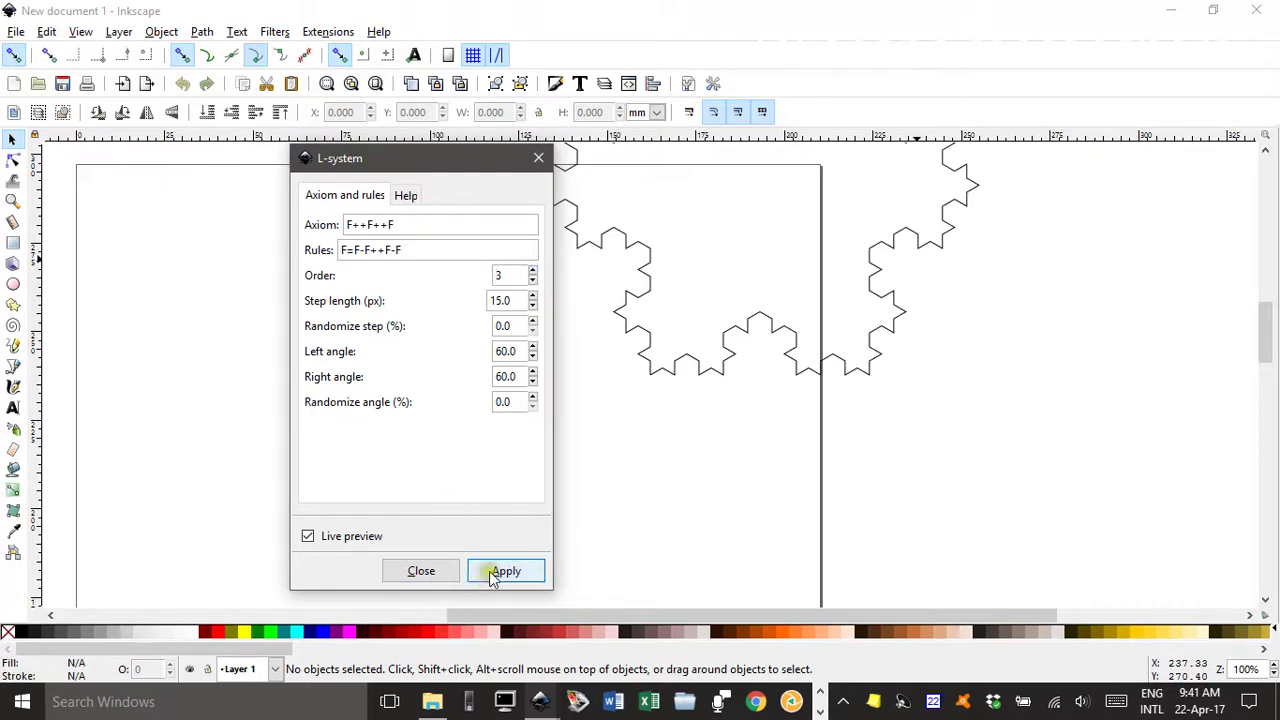
click(505, 572)
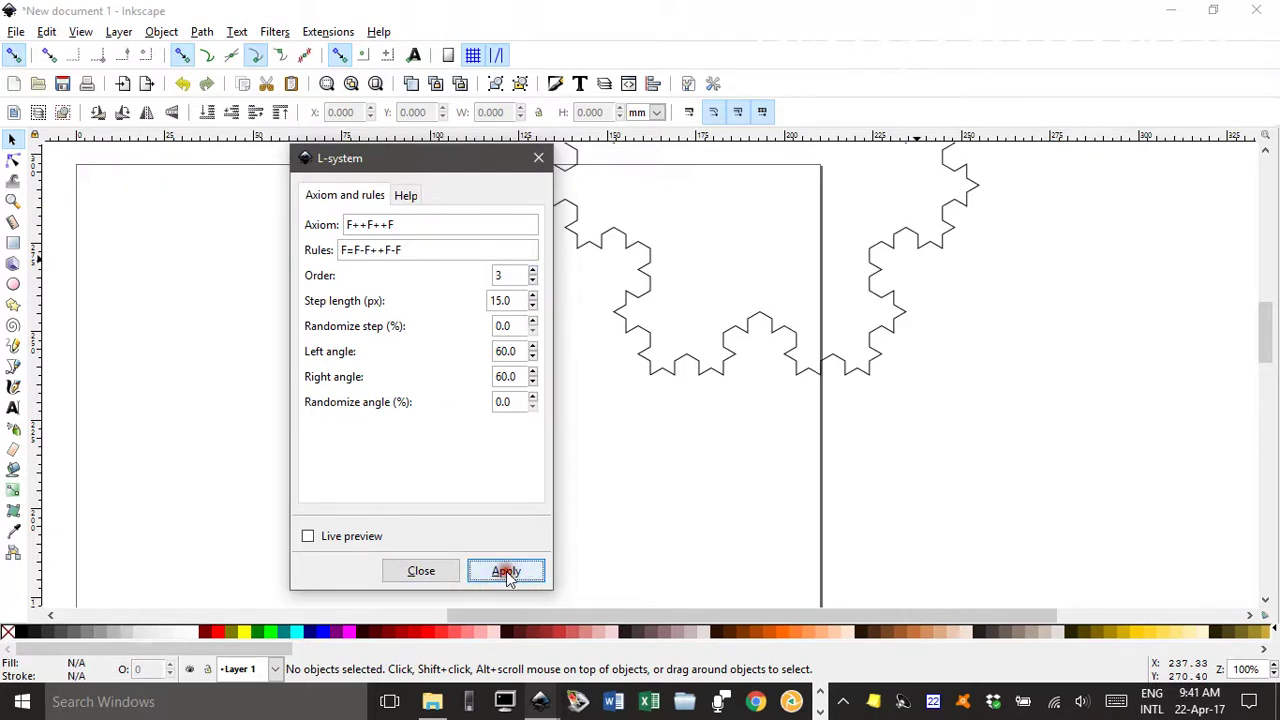
click(420, 572)
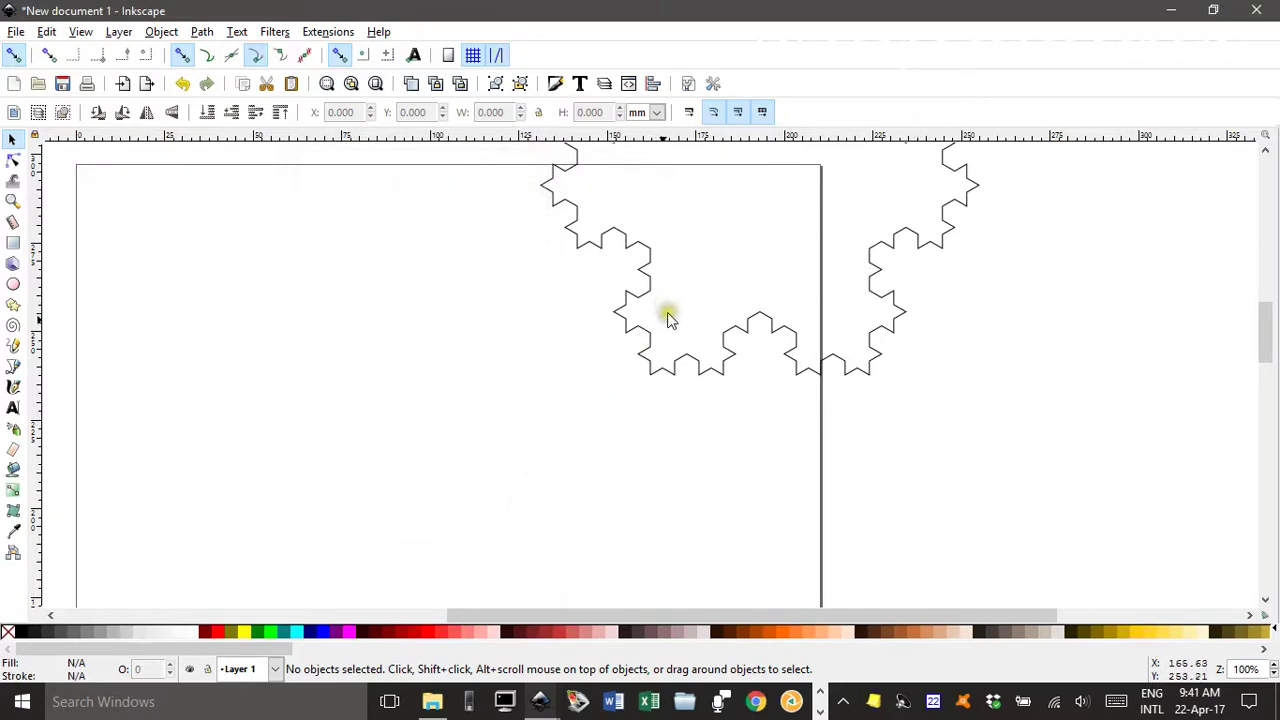
Step: Move the snowflake fully onto the page at about X 38 mm, Y 175 mm, and deselect it
drag(640, 343, 305, 558)
click(755, 465)
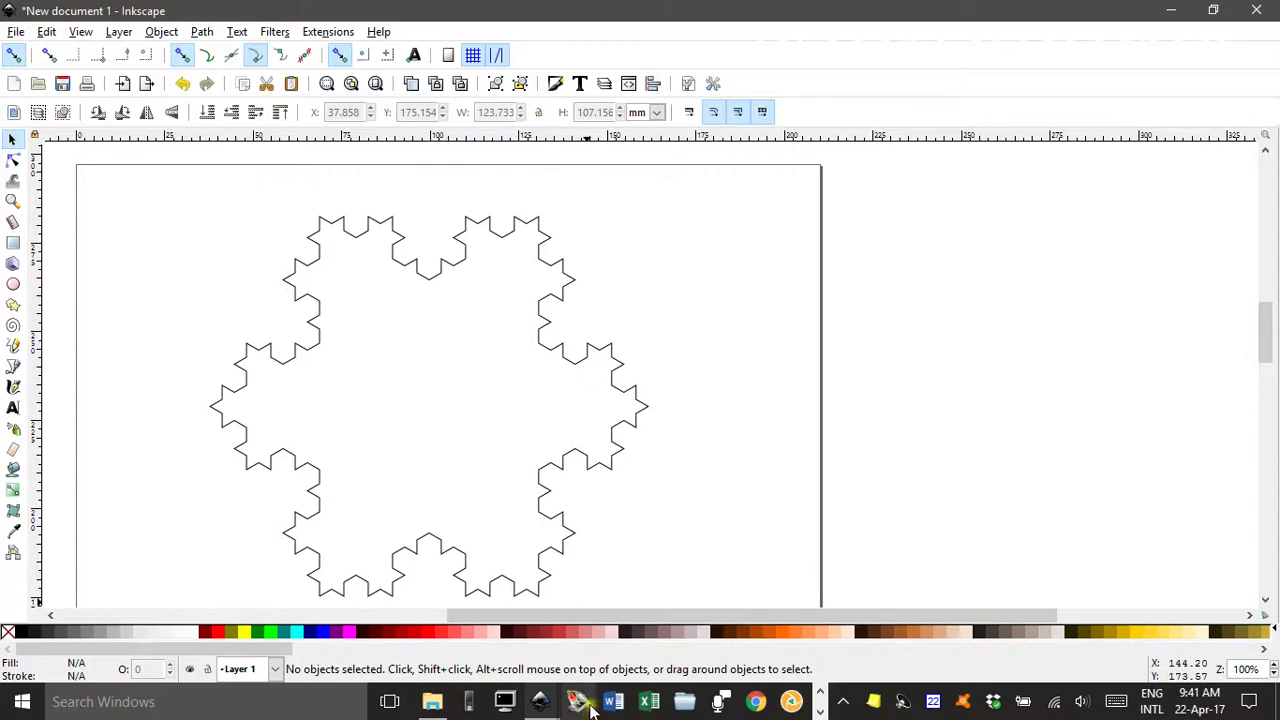
Step: Switch to the Seirpinski triangle document and examine the axiom, rules and angles in its L-system settings picture
click(538, 700)
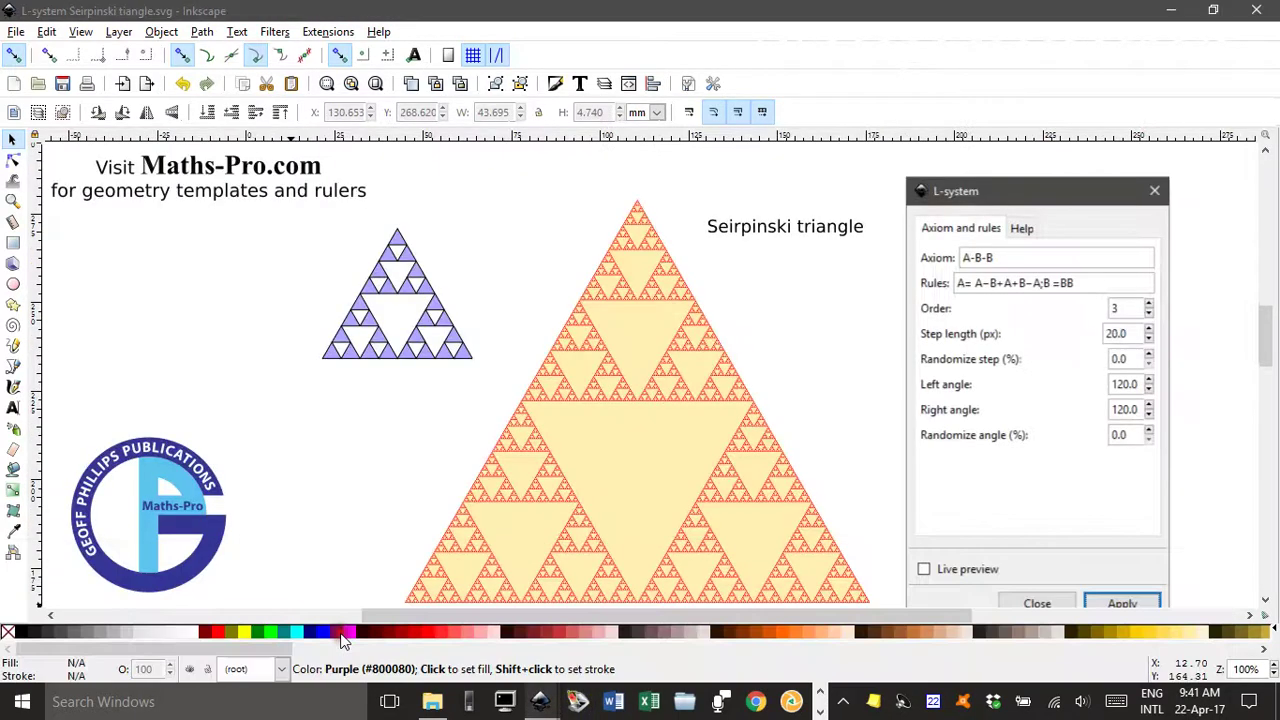
click(345, 635)
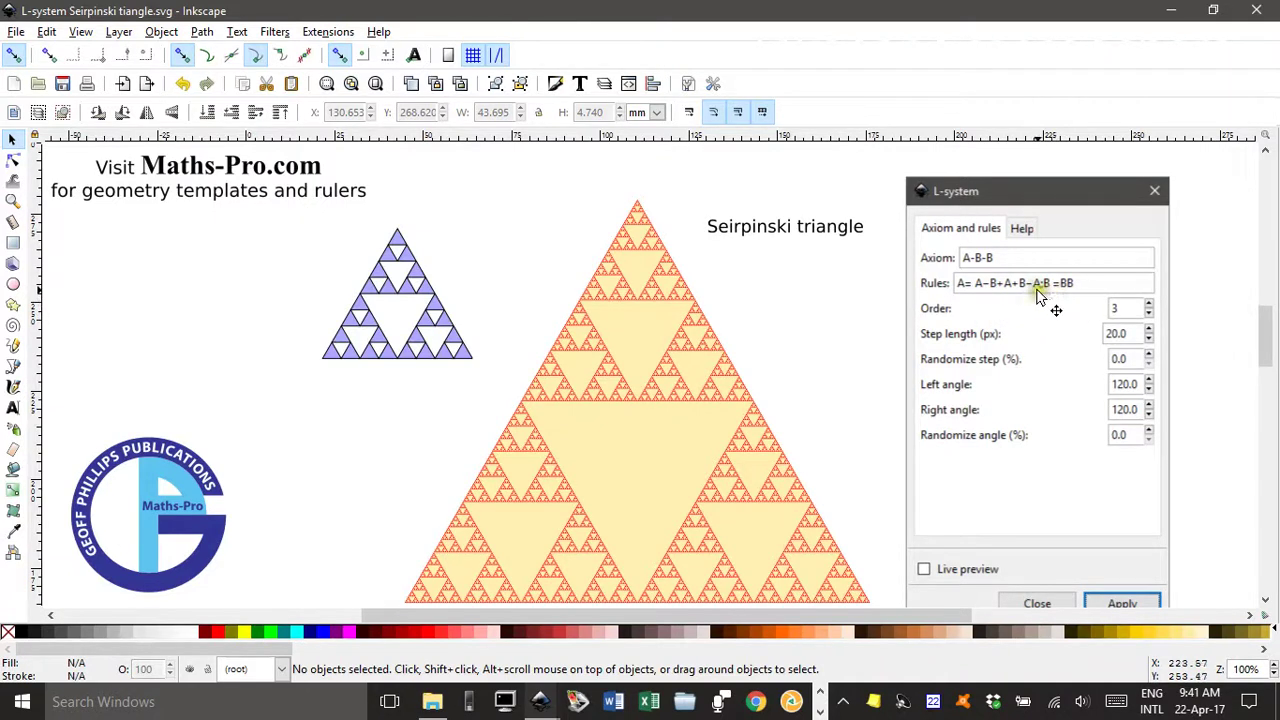
click(1043, 284)
text(;)
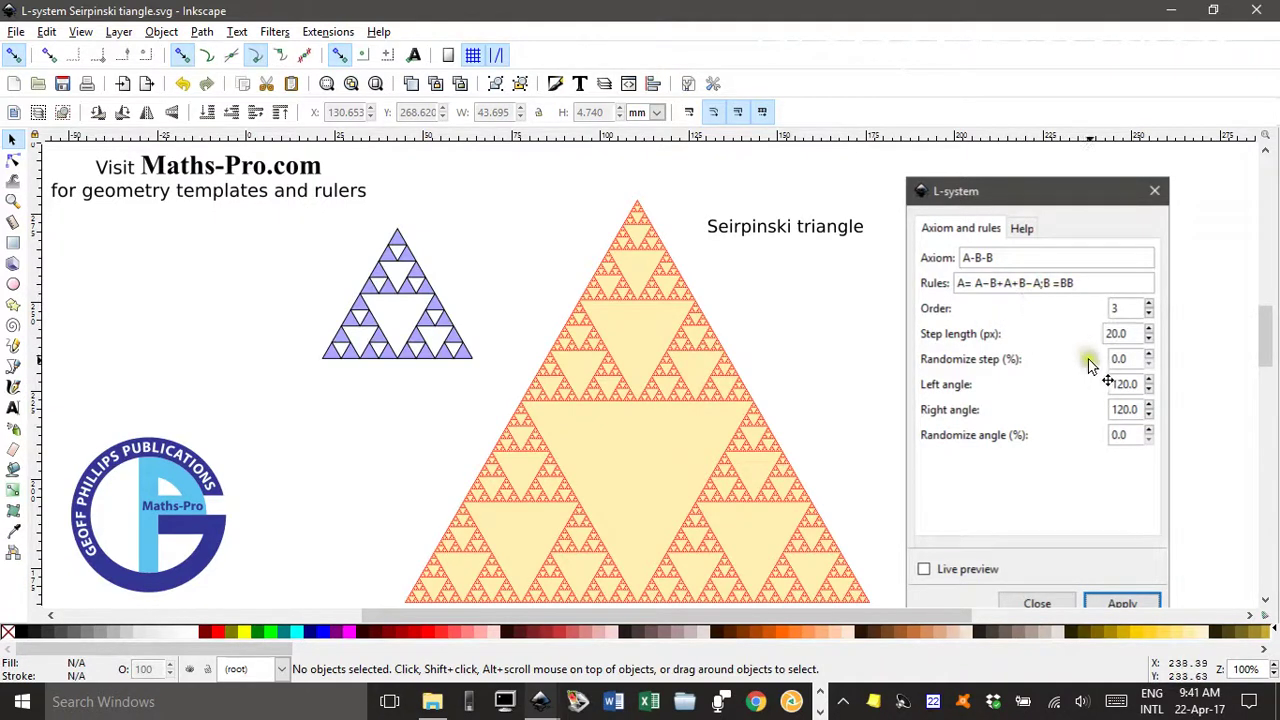